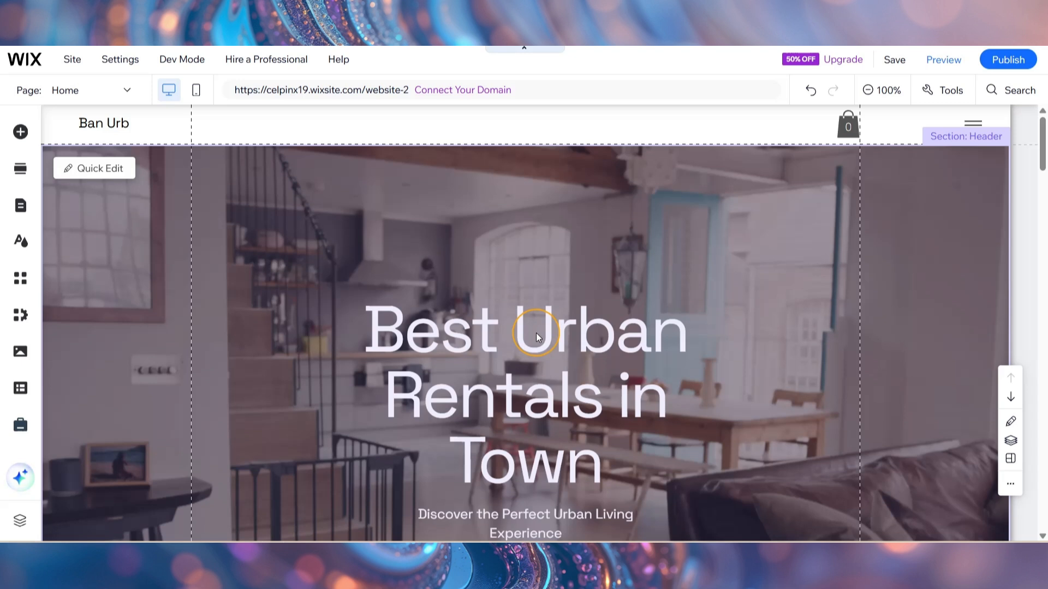
Upload all files from the Cozy Cottage folder on the computer to the site's media files
{"action": "left_click", "coordinate": [25, 354]}
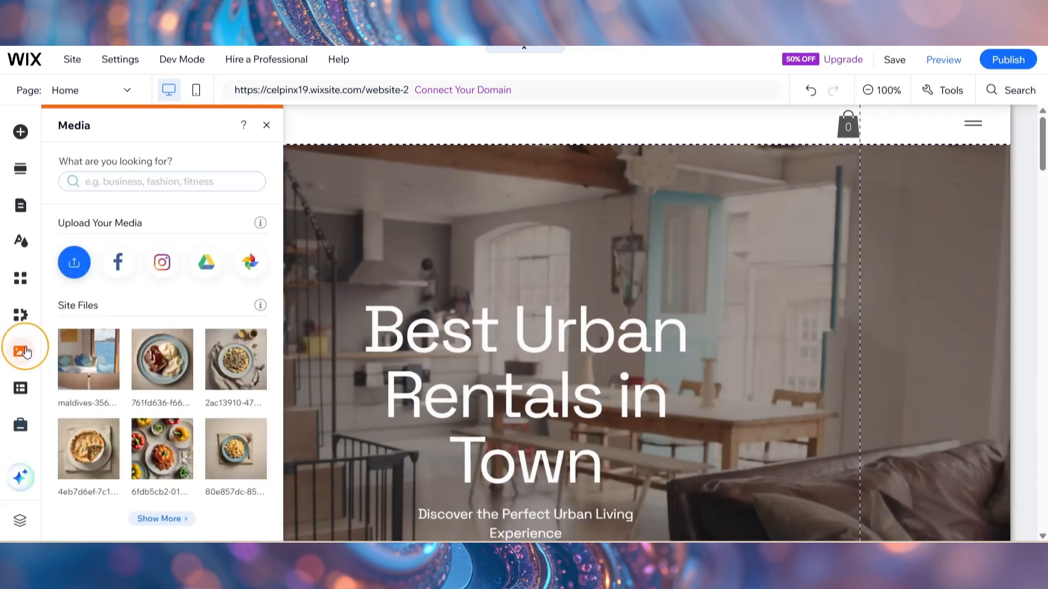
{"action": "left_click", "coordinate": [70, 270]}
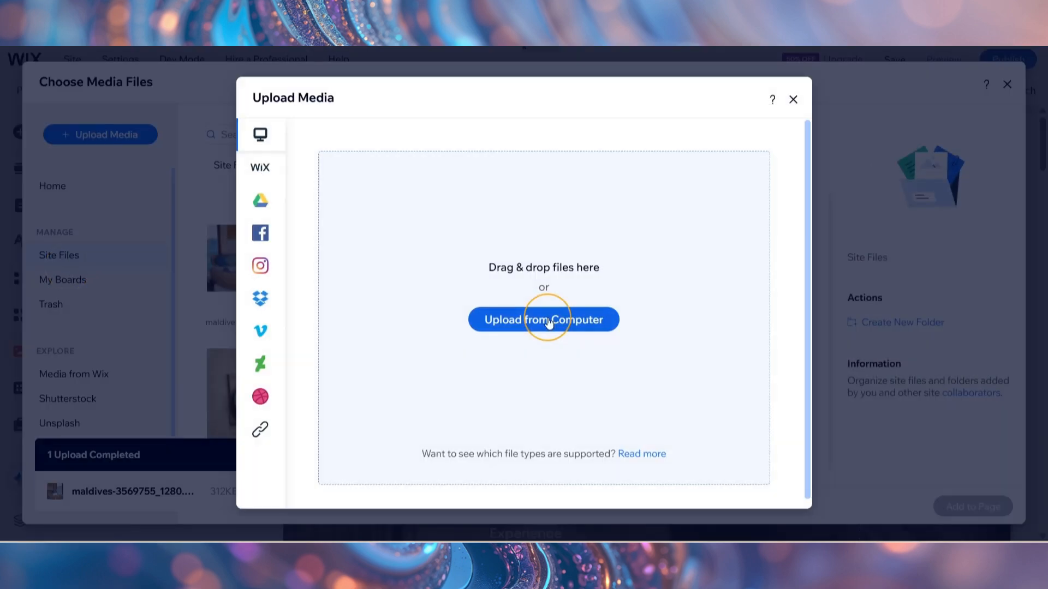
{"action": "left_click", "coordinate": [547, 327]}
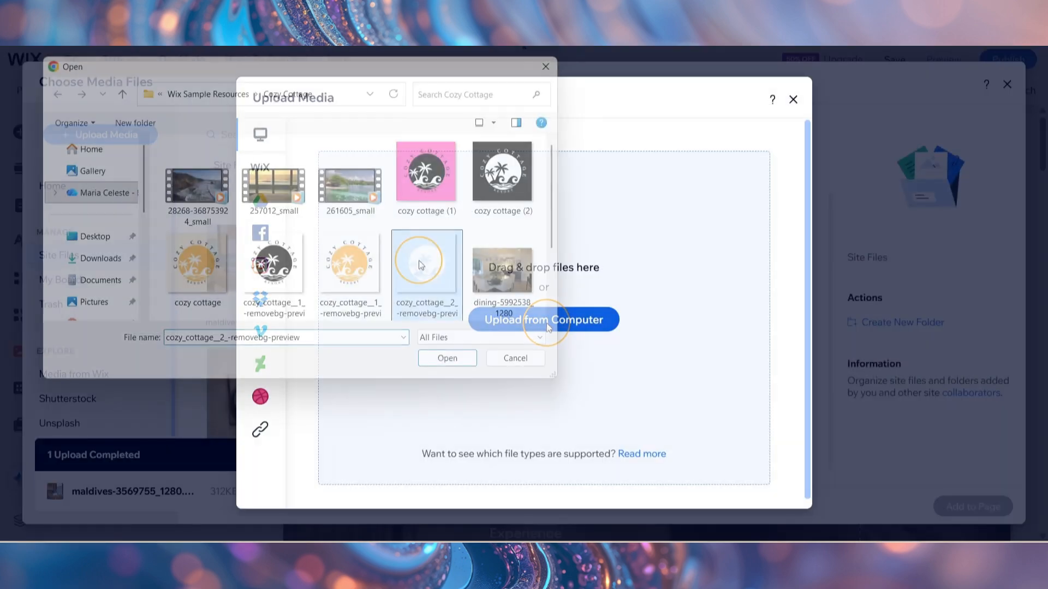
{"action": "left_click", "coordinate": [418, 261]}
{"action": "key", "text": "ctrl+a"}
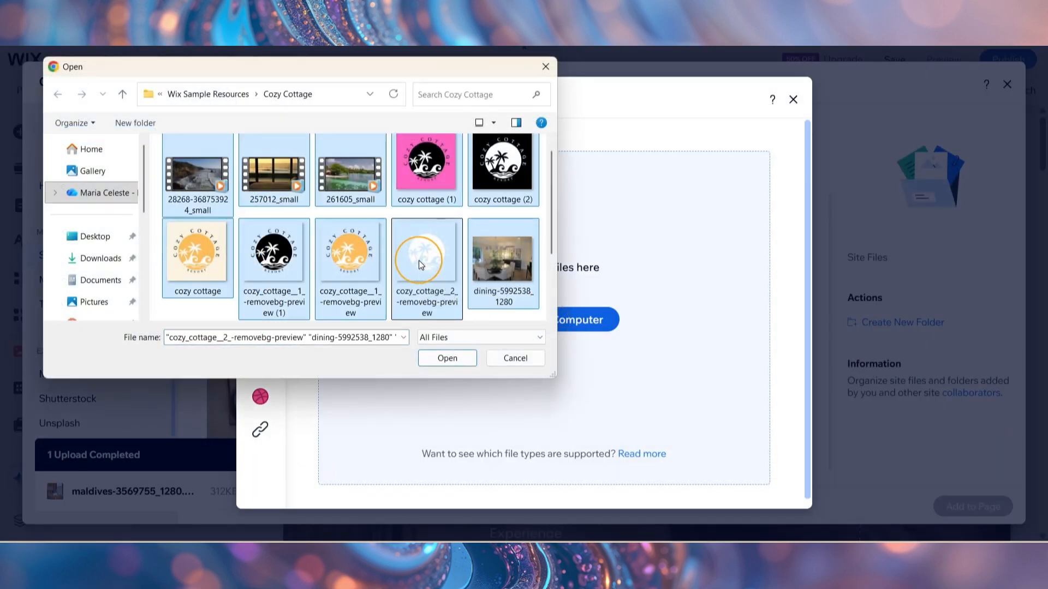
{"action": "left_click", "coordinate": [442, 358]}
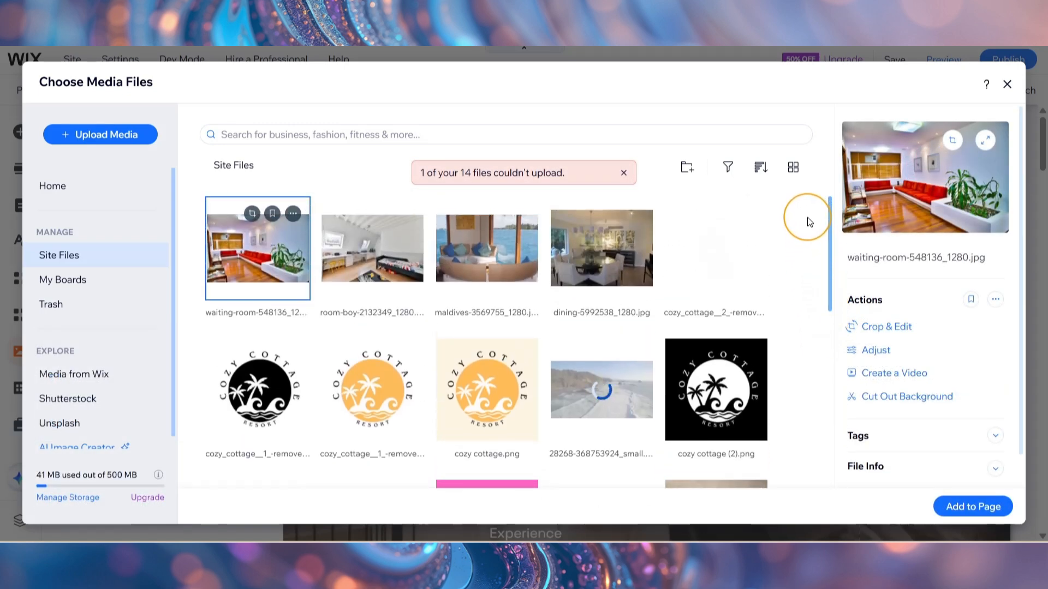
Add the black Cozy Cottage logo to the page and crop the empty space above and below the artwork
{"action": "left_click", "coordinate": [263, 394]}
{"action": "left_click", "coordinate": [959, 505]}
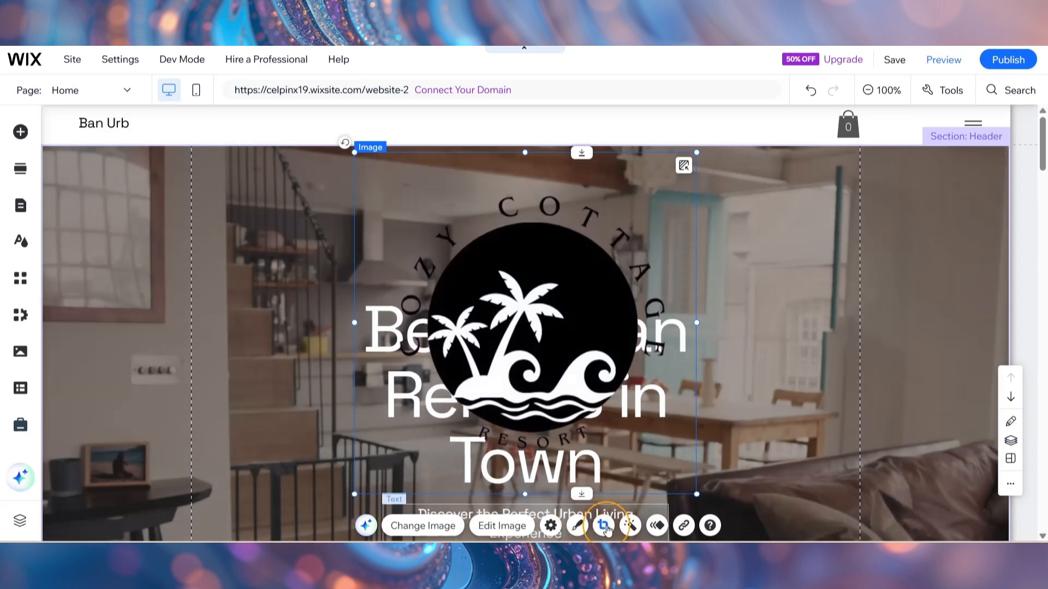
{"action": "left_click", "coordinate": [606, 527]}
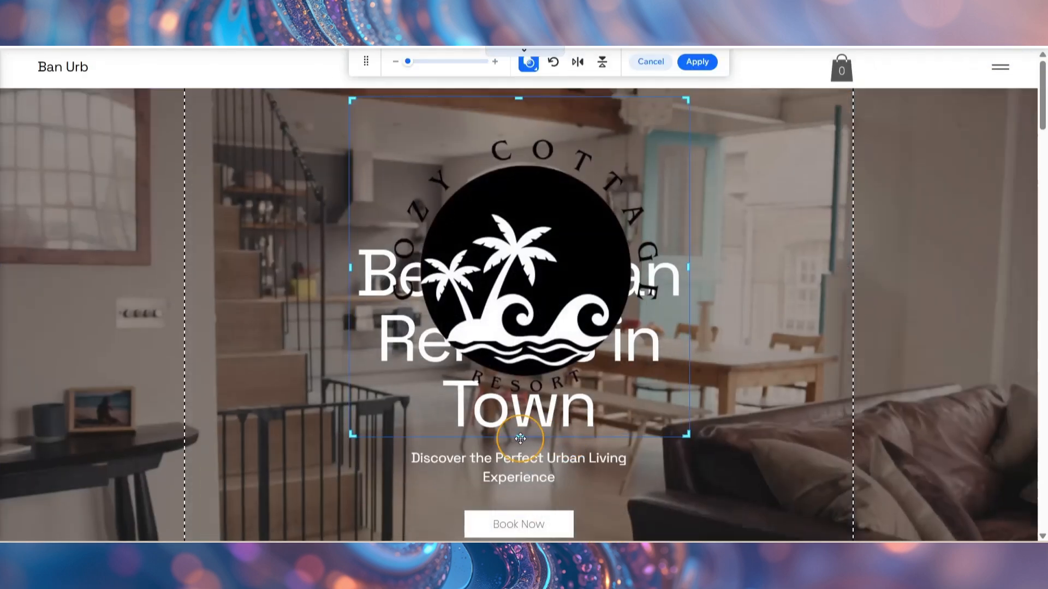
{"action": "left_click_drag", "start_coordinate": [519, 431], "coordinate": [521, 401]}
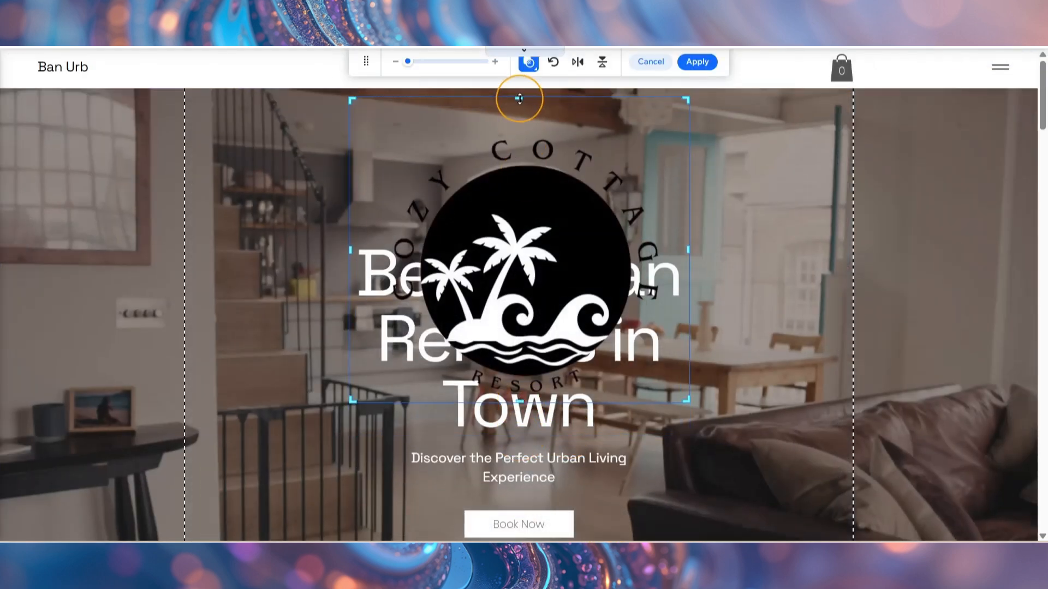
{"action": "left_click_drag", "start_coordinate": [519, 100], "coordinate": [525, 128]}
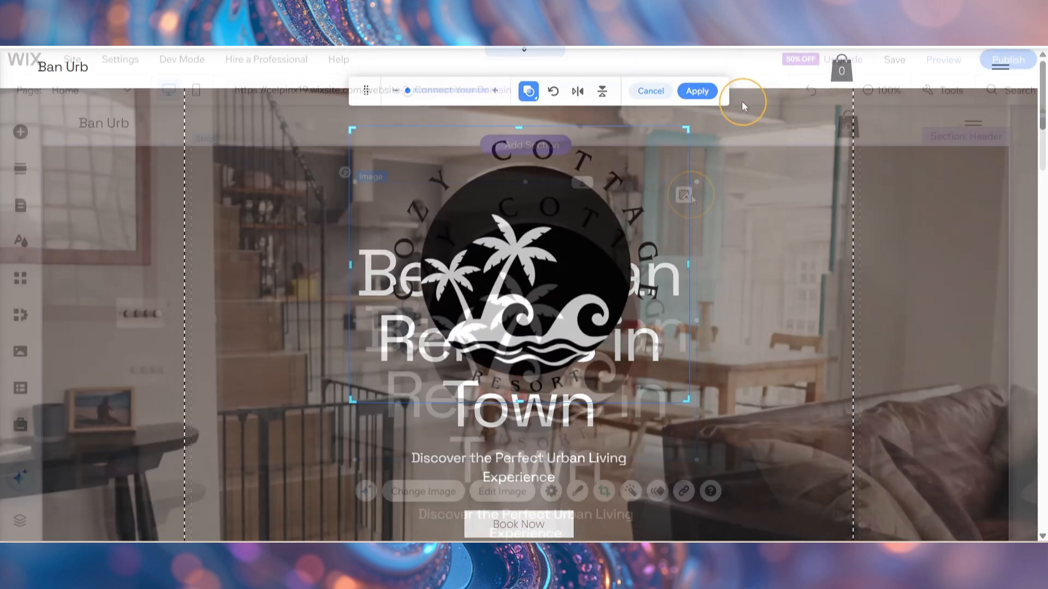
Shrink the logo to header size, place it near the hero image's upper-left corner, and make the header slightly taller
{"action": "left_click_drag", "start_coordinate": [695, 183], "coordinate": [390, 380]}
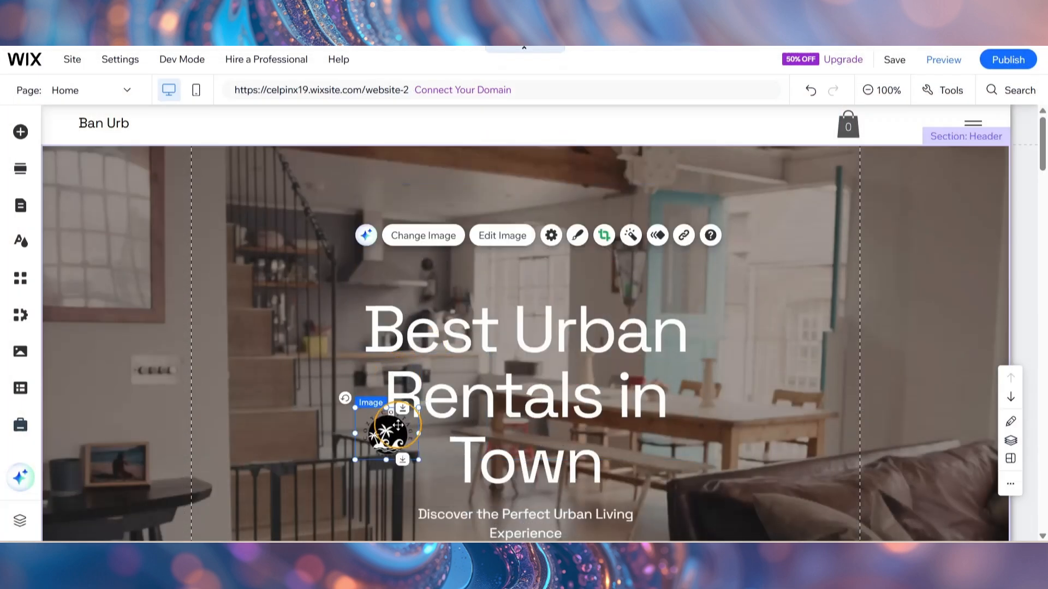
{"action": "left_click_drag", "start_coordinate": [398, 426], "coordinate": [258, 180]}
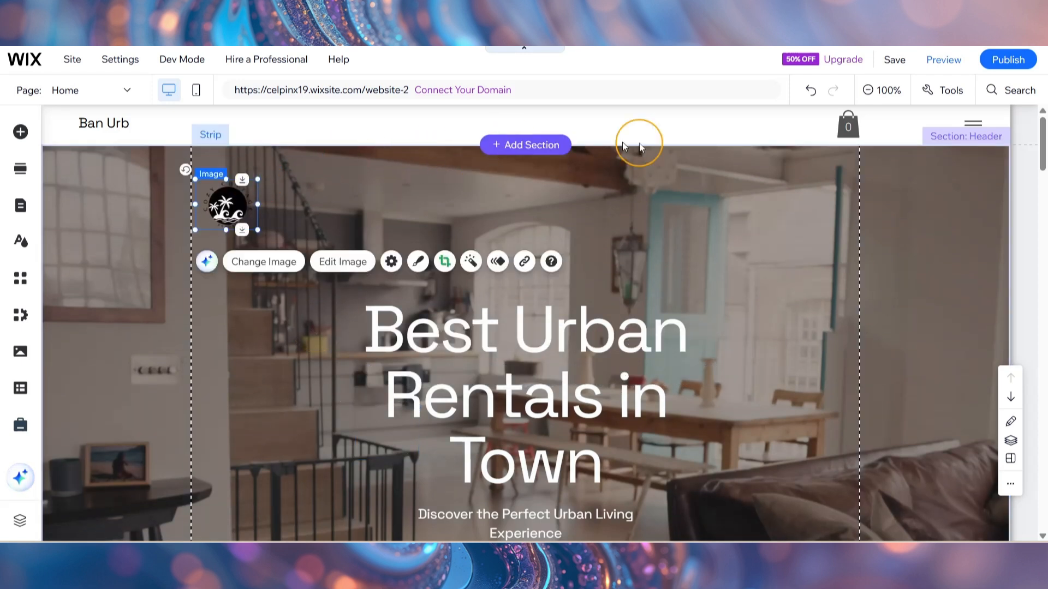
{"action": "left_click_drag", "start_coordinate": [720, 145], "coordinate": [702, 154]}
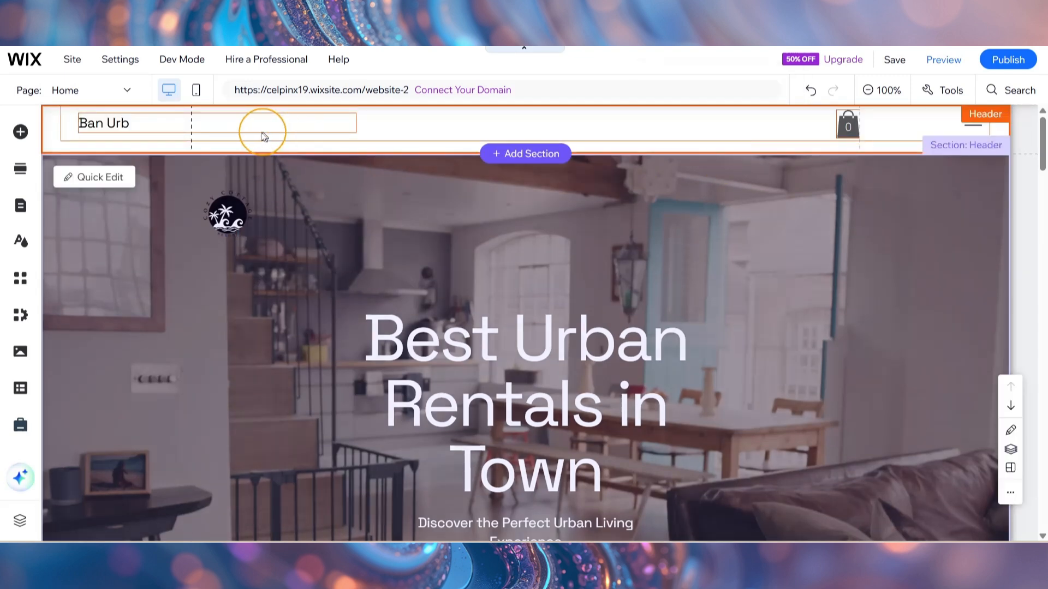
Replace the "Ban Urb" title in the header with the Cozy Cottage logo, increasing the header height to fit it
{"action": "left_click", "coordinate": [216, 118]}
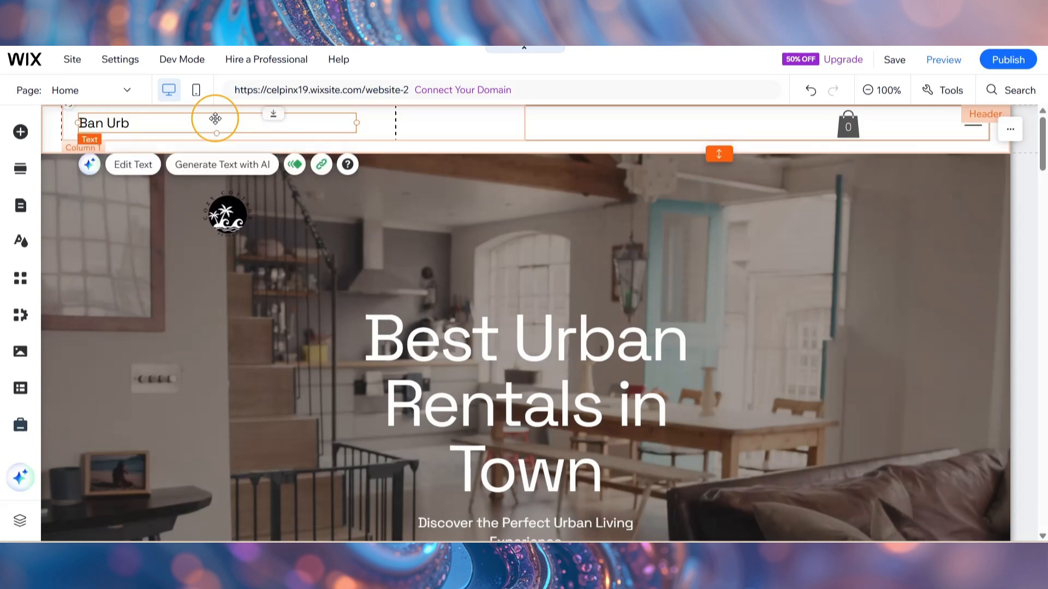
{"action": "key", "text": "Delete"}
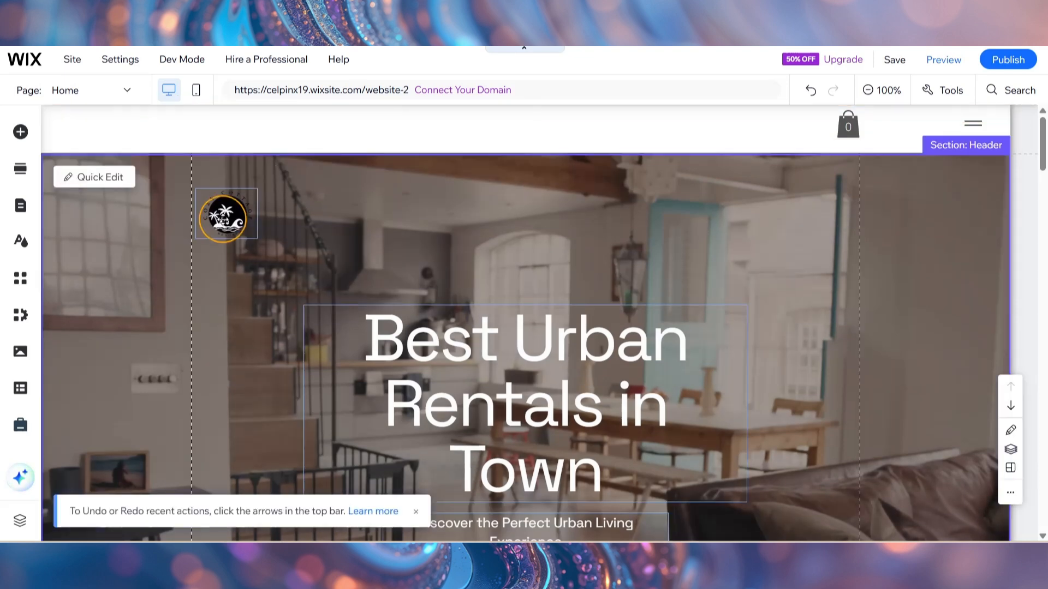
{"action": "left_click_drag", "start_coordinate": [223, 217], "coordinate": [103, 131]}
{"action": "left_click_drag", "start_coordinate": [722, 156], "coordinate": [722, 164]}
{"action": "left_click", "coordinate": [104, 131]}
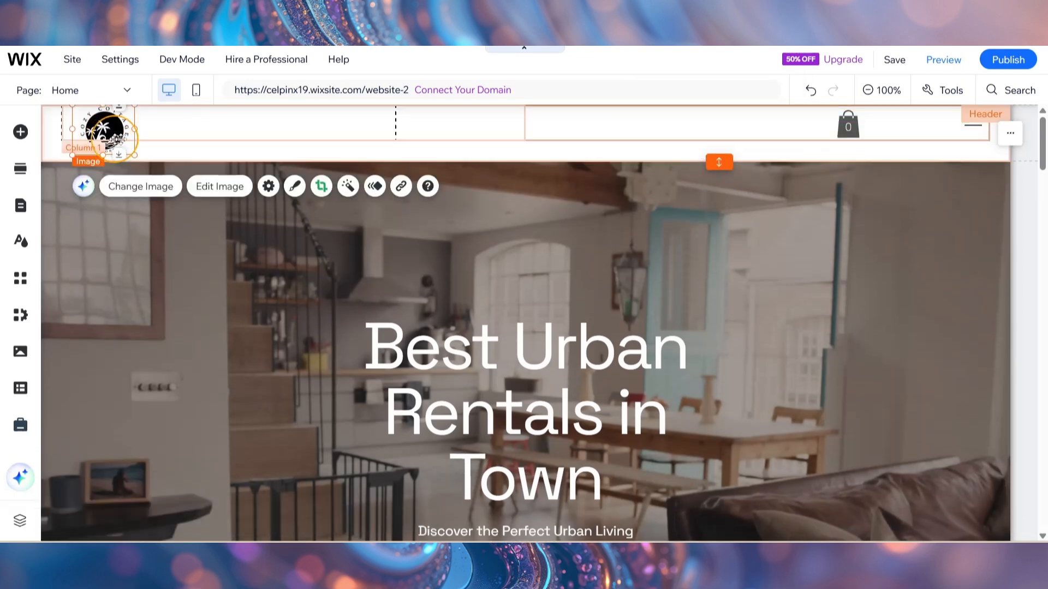
{"action": "left_click_drag", "start_coordinate": [104, 131], "coordinate": [112, 143]}
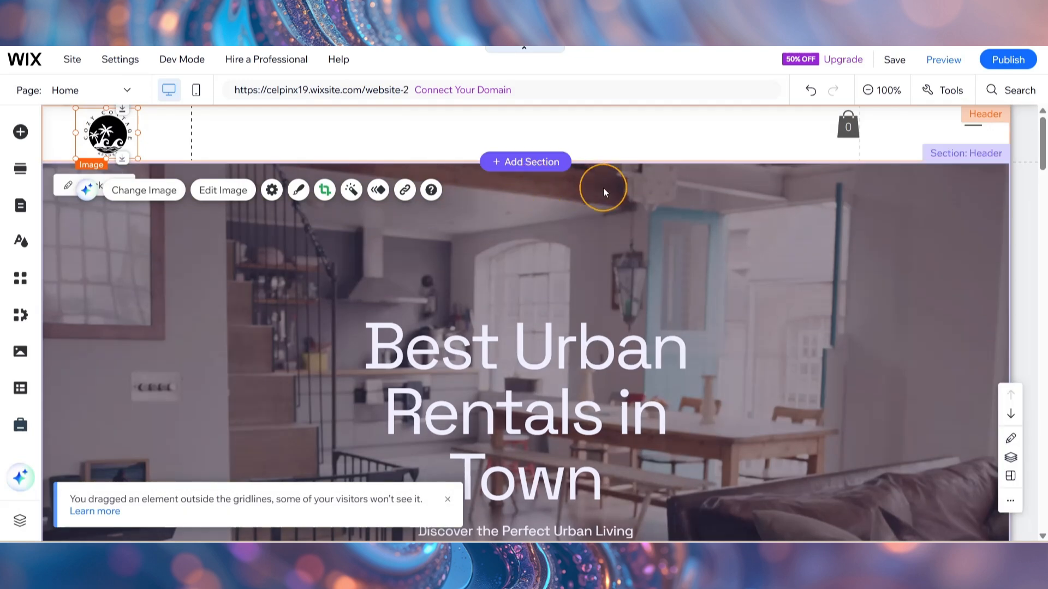
Lower the hamburger menu icon slightly in the header and delete the cart icon
{"action": "left_click", "coordinate": [835, 132]}
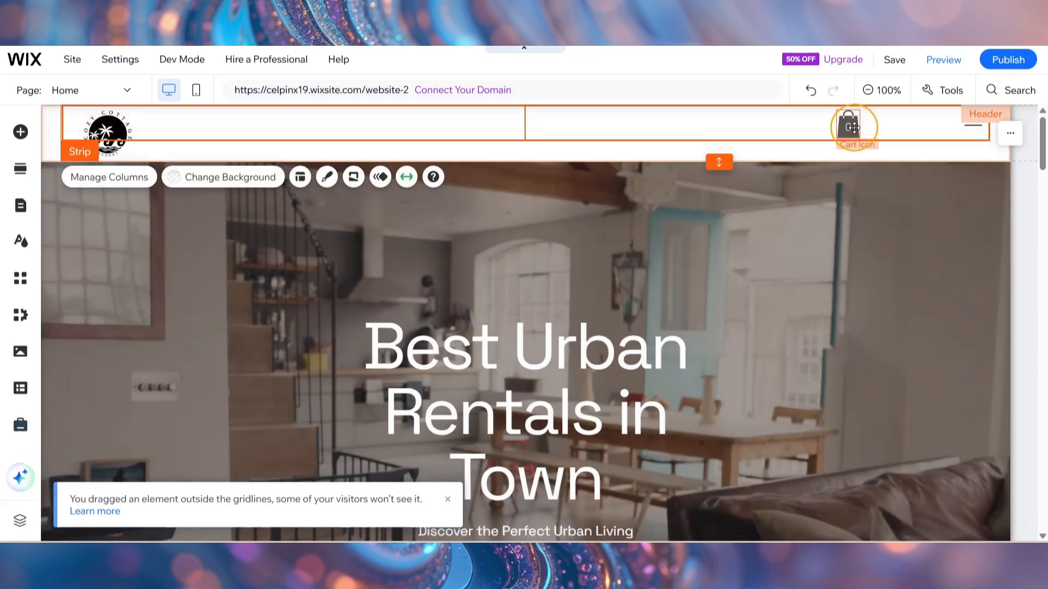
{"action": "left_click", "coordinate": [853, 127]}
{"action": "left_click_drag", "start_coordinate": [975, 127], "coordinate": [979, 136]}
{"action": "left_click_drag", "start_coordinate": [847, 136], "coordinate": [928, 138]}
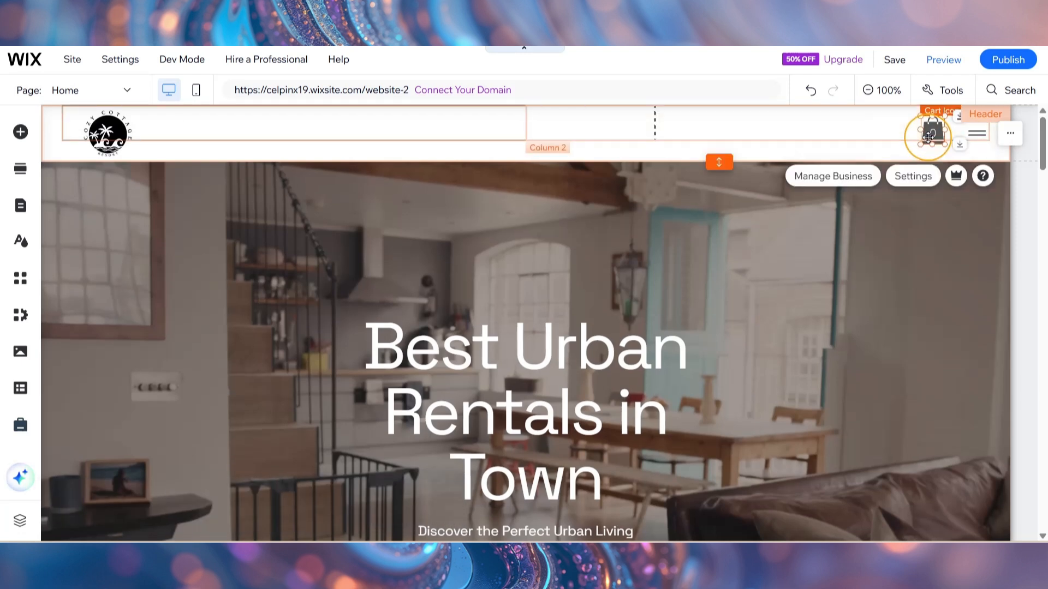
{"action": "key", "text": "Delete"}
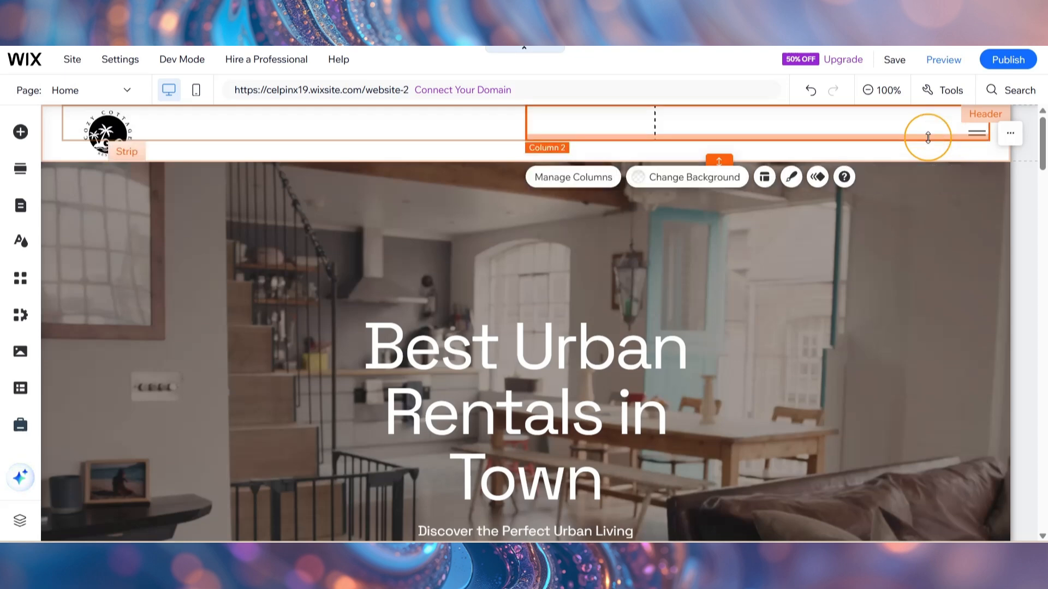
Nudge the hamburger menu icon slightly inward from the header's right edge, level with the logo
{"action": "left_click", "coordinate": [977, 137]}
{"action": "left_click_drag", "start_coordinate": [972, 137], "coordinate": [966, 135]}
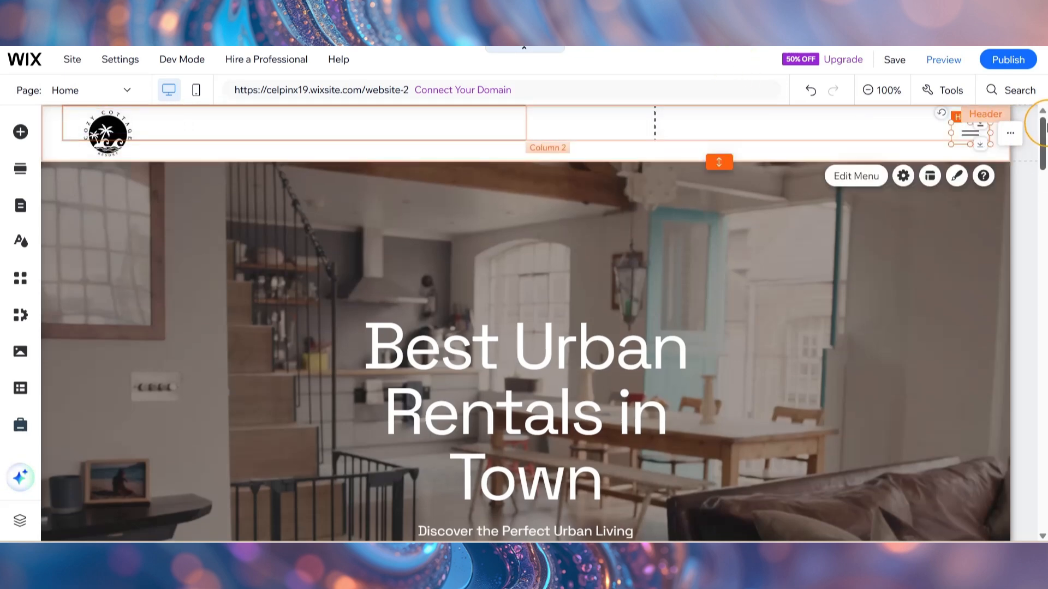
{"action": "left_click", "coordinate": [688, 63]}
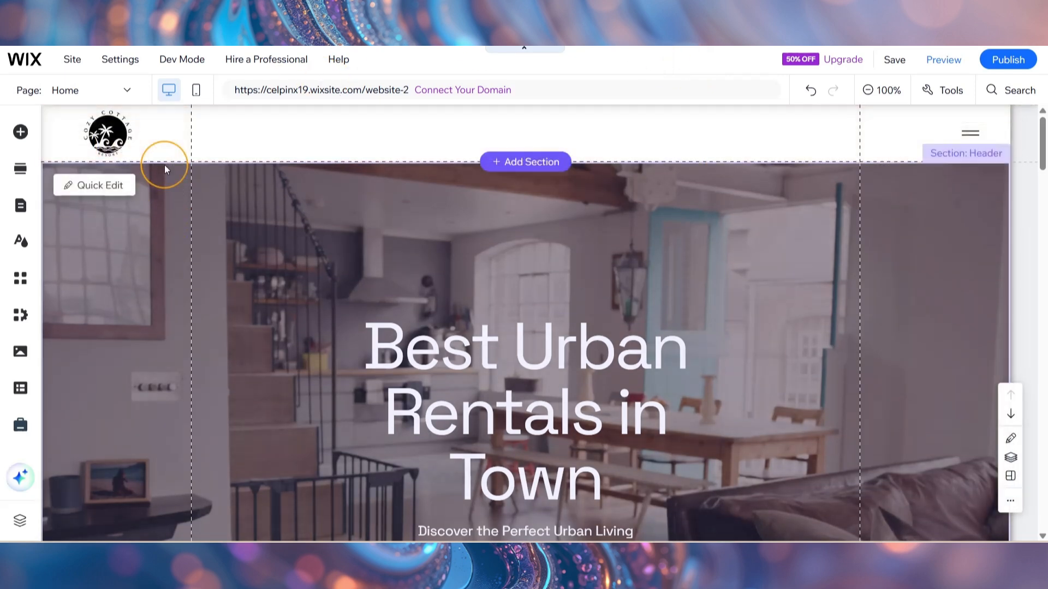
Link the header logo to the Home page, opening in the current window
{"action": "left_click", "coordinate": [117, 151]}
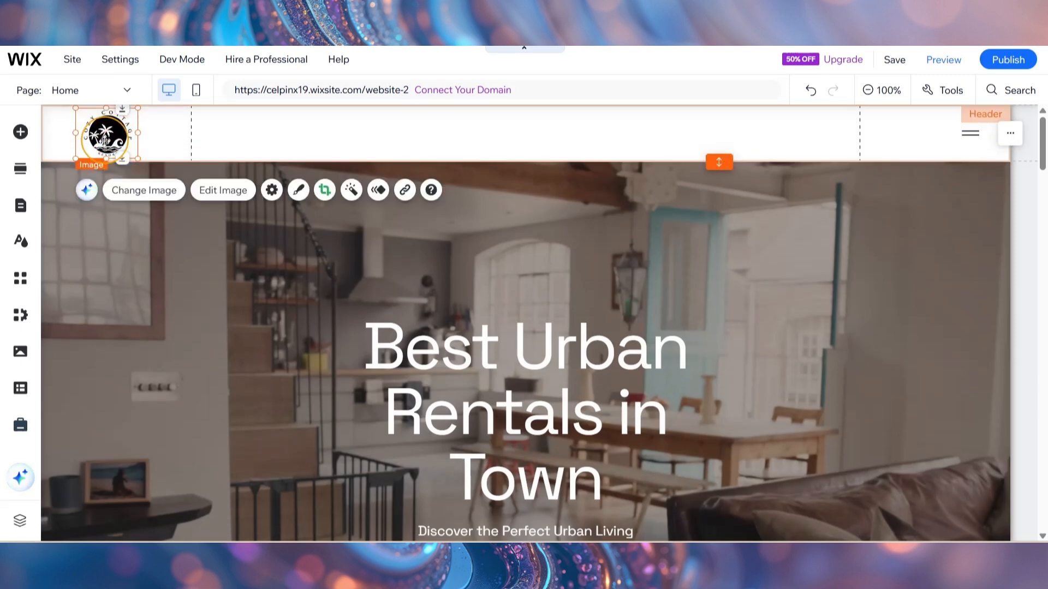
{"action": "left_click", "coordinate": [404, 190]}
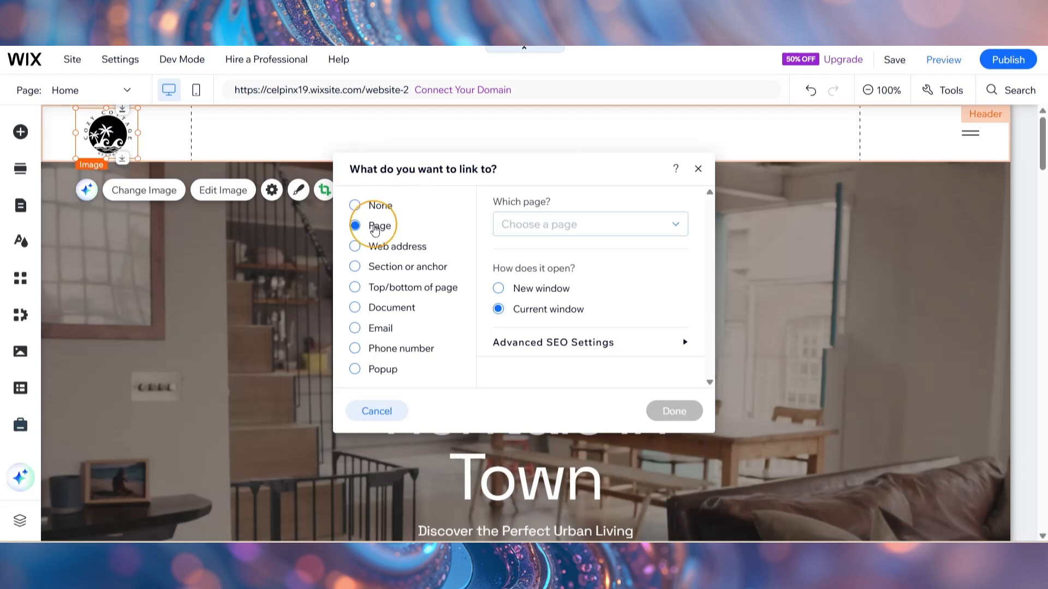
{"action": "left_click", "coordinate": [576, 231]}
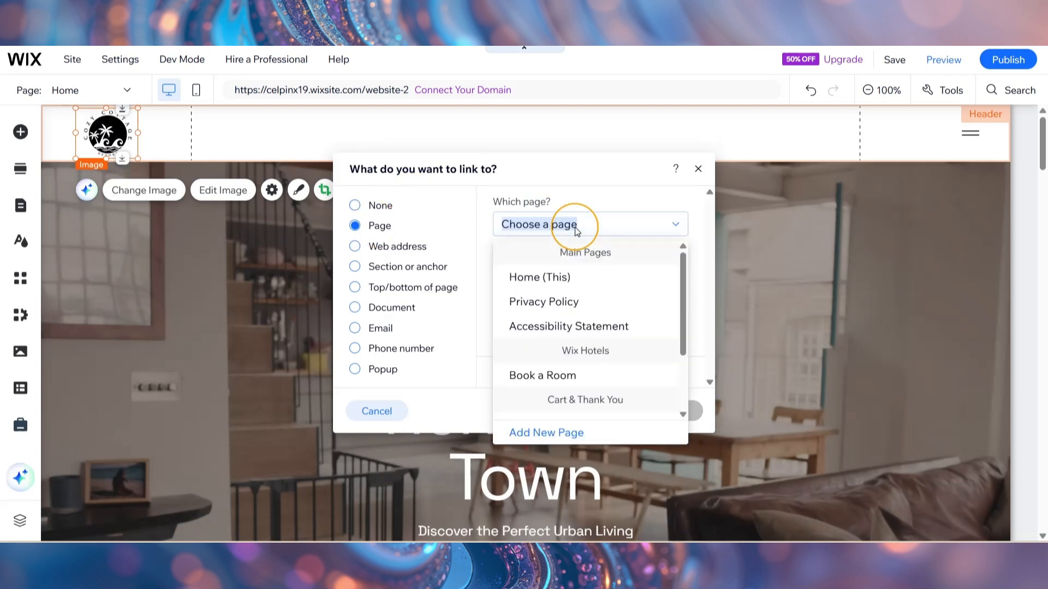
{"action": "left_click", "coordinate": [543, 280]}
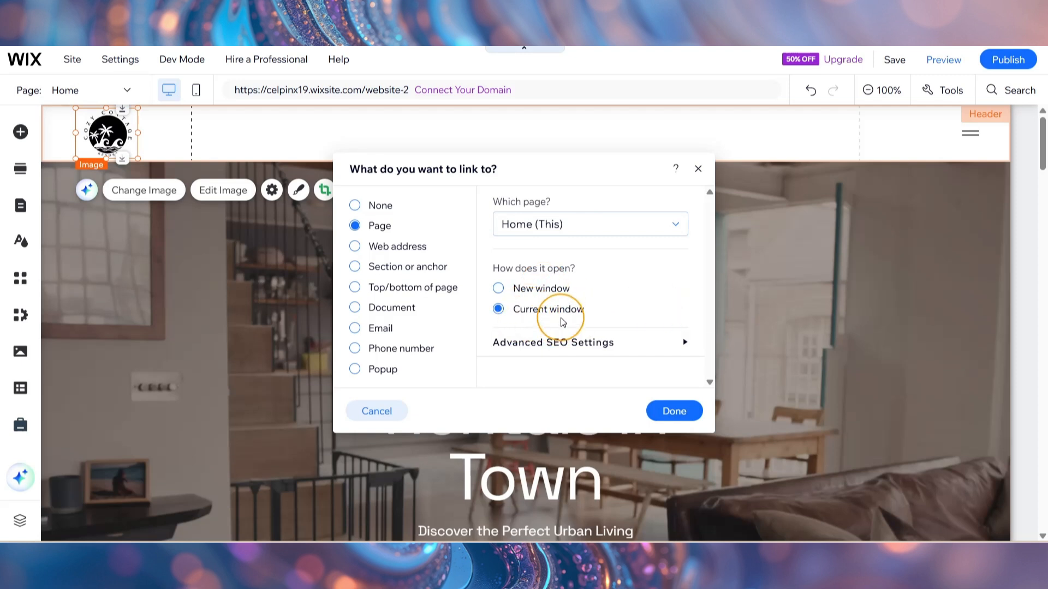
{"action": "left_click", "coordinate": [675, 411]}
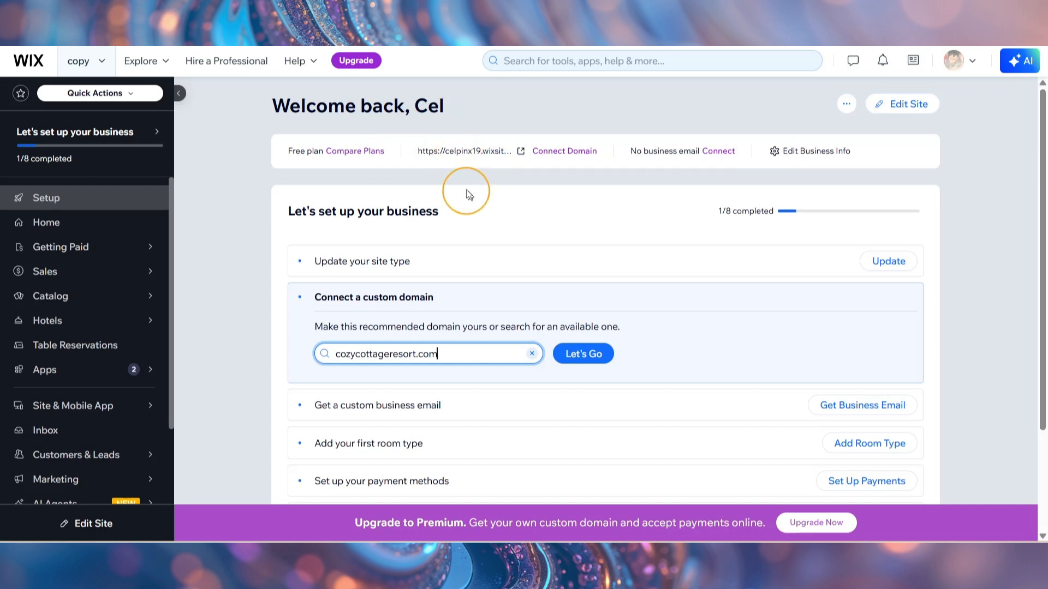
Search the site dashboard's settings for "favicon" and open the Favicon section of the website settings
{"action": "left_click_drag", "start_coordinate": [172, 235], "coordinate": [173, 304]}
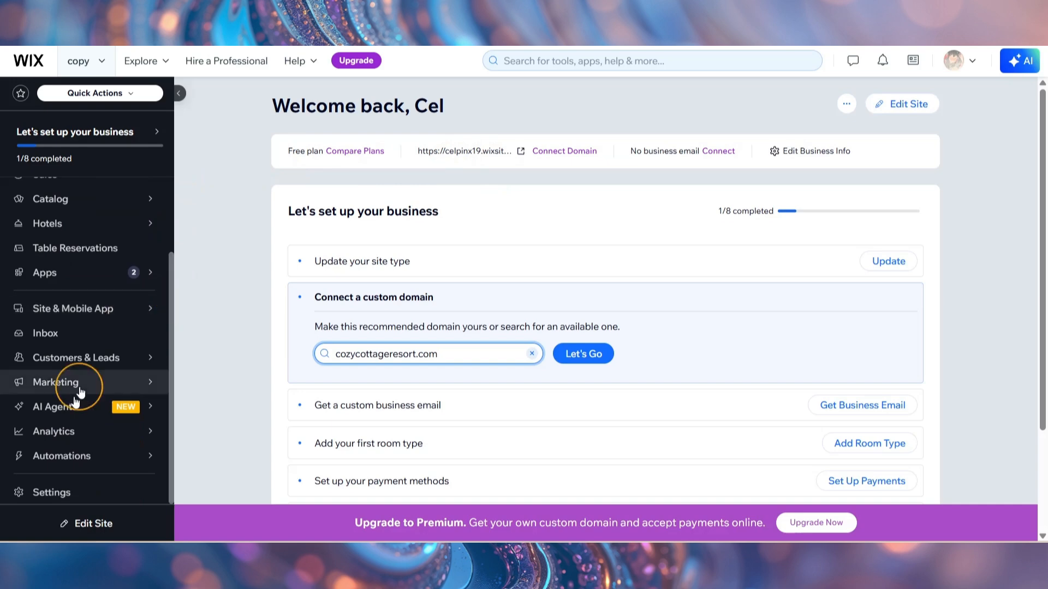
{"action": "left_click", "coordinate": [66, 489]}
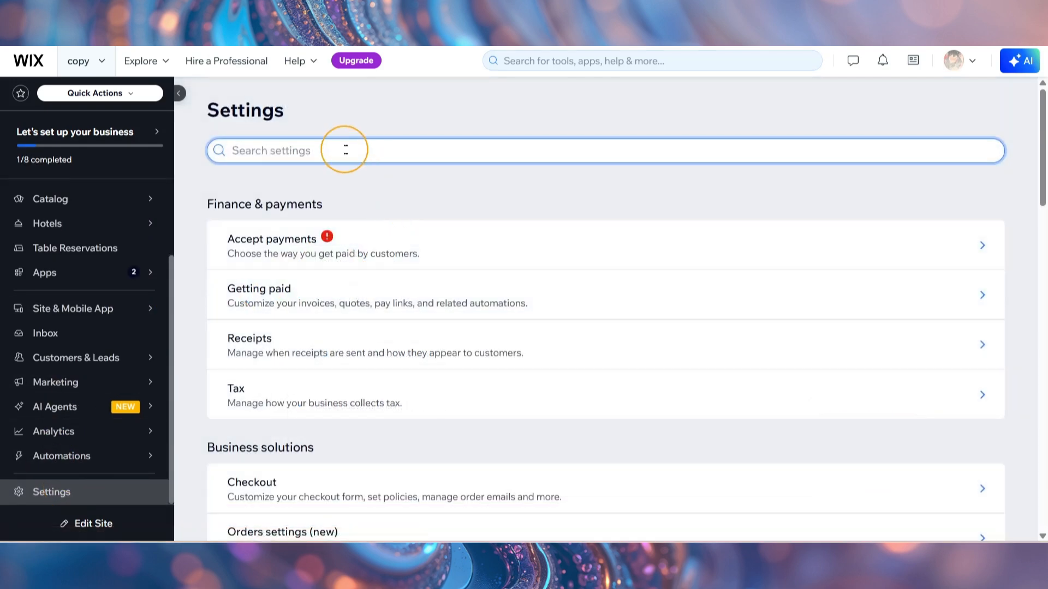
{"action": "type", "text": "favicon"}
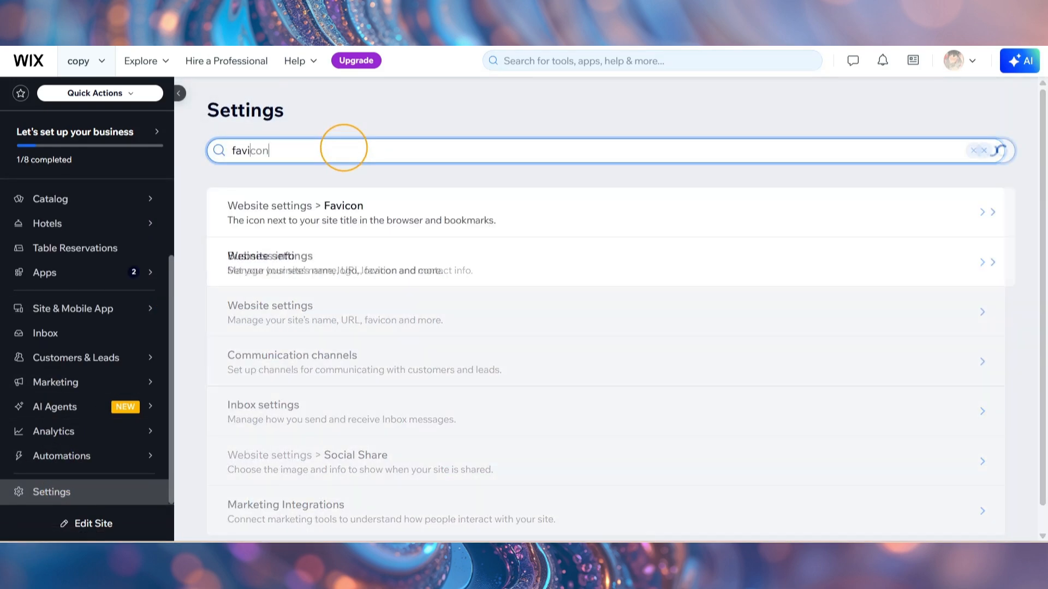
{"action": "left_click", "coordinate": [319, 219]}
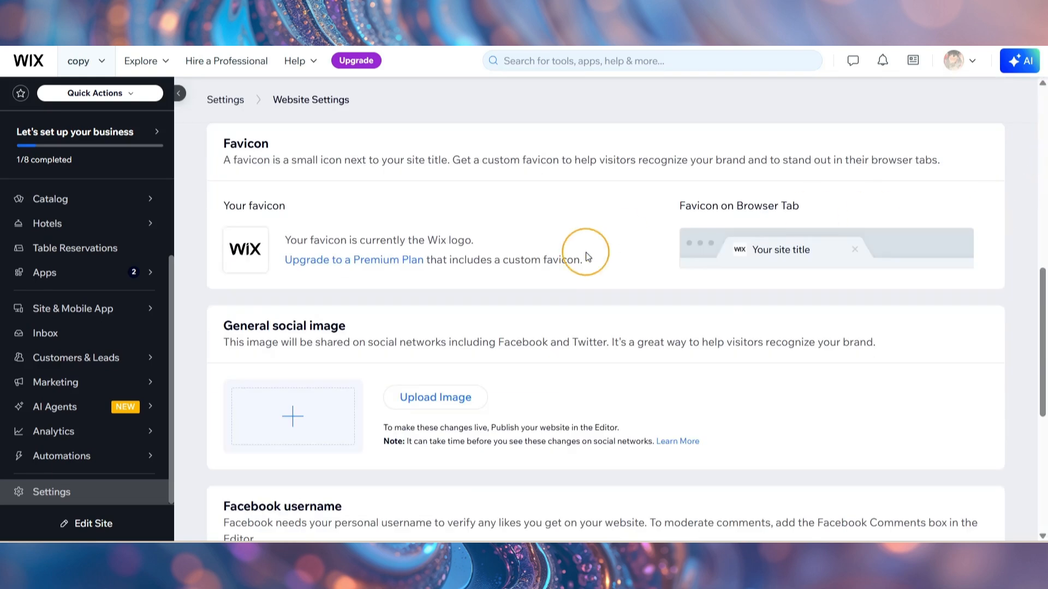